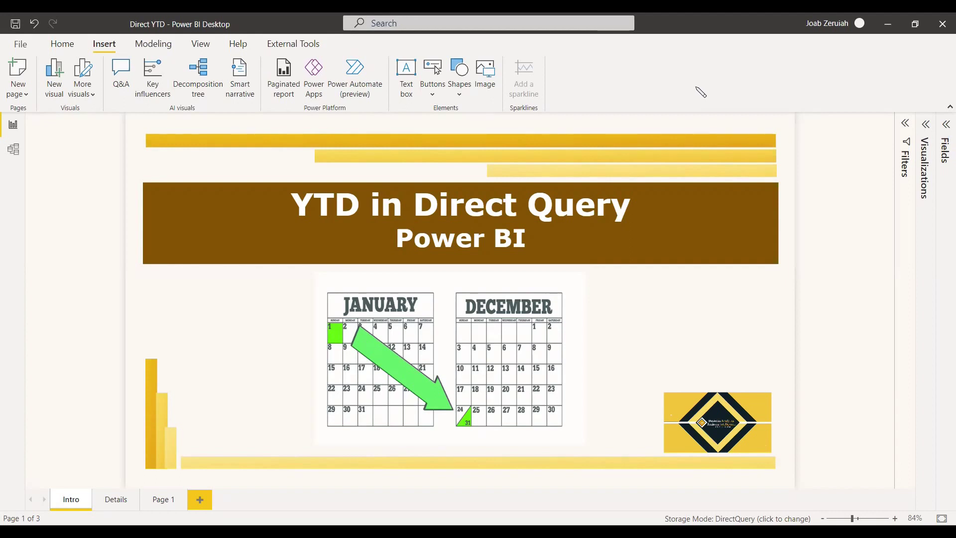
Step: Switch to the Details page to see the notes on the Direct YTD requirements
{"action": "left_click", "coordinate": [125, 499]}
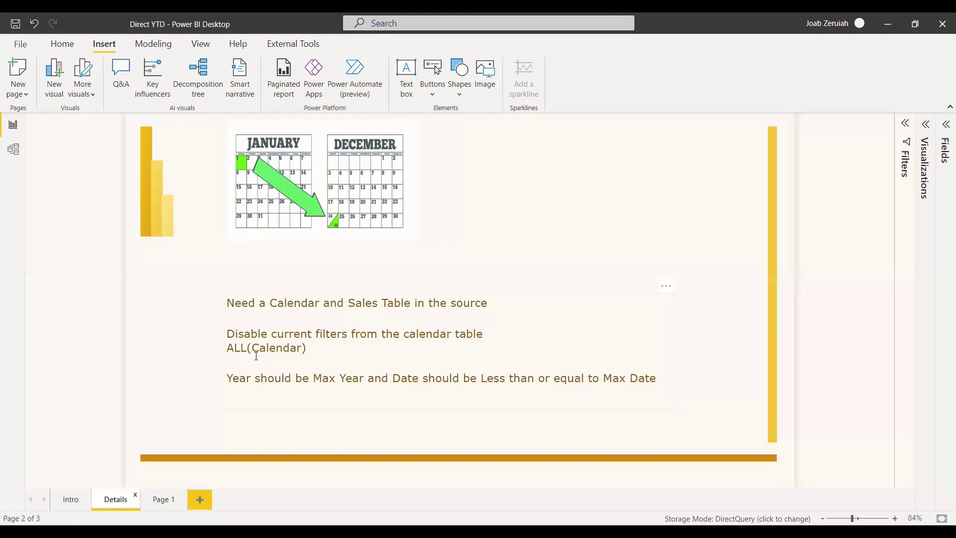
Step: On blank Page 1, expand the DimDate and FactInternetSales field lists and the visual types
{"action": "left_click", "coordinate": [164, 499]}
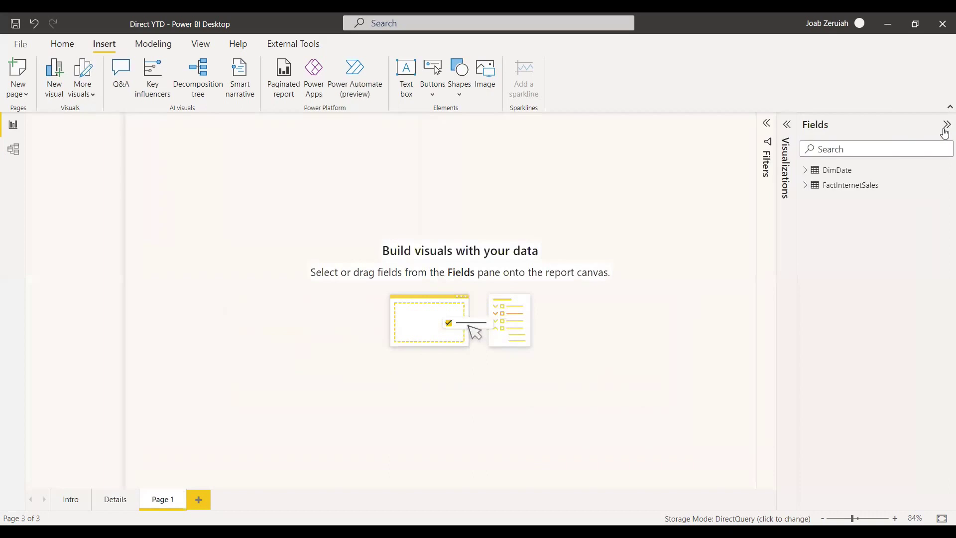
{"action": "left_click", "coordinate": [805, 171]}
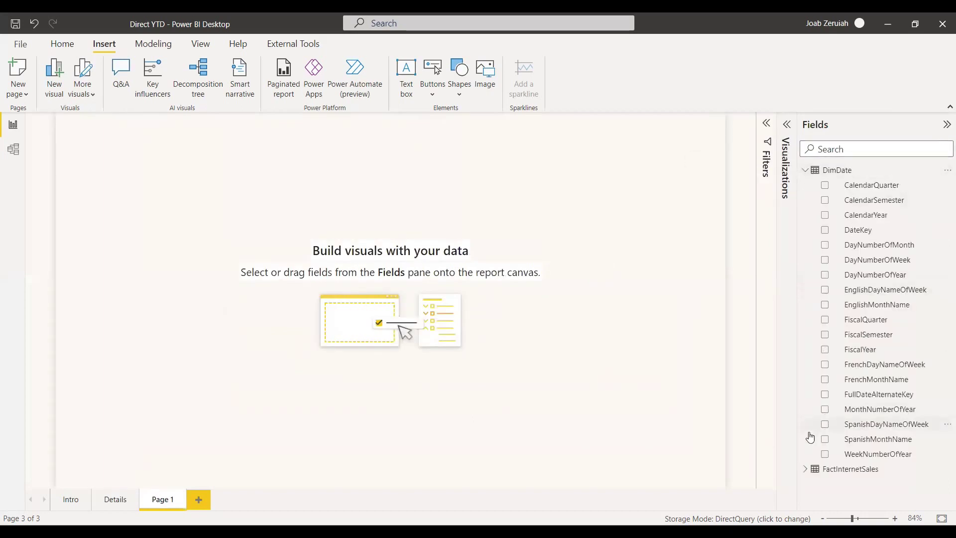
{"action": "left_click", "coordinate": [805, 470]}
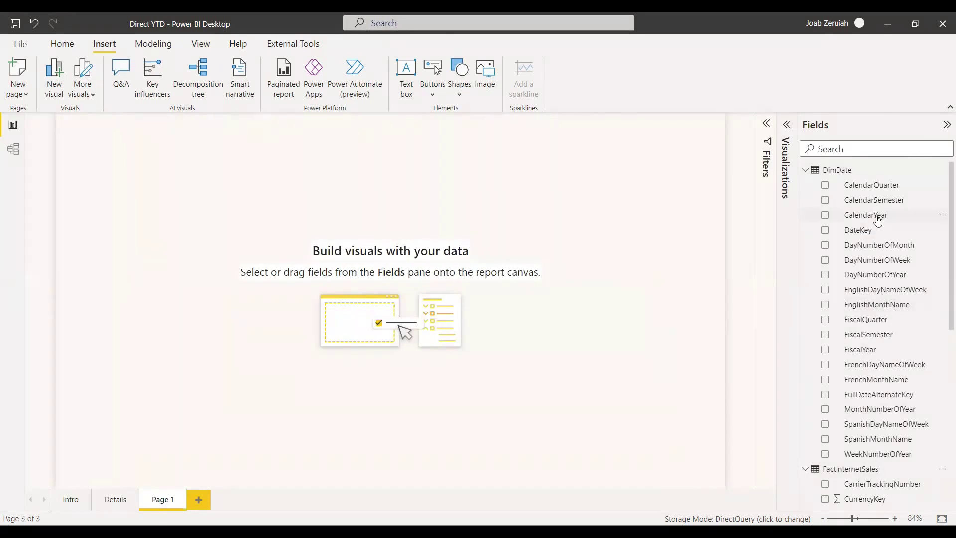
{"action": "left_click", "coordinate": [786, 168]}
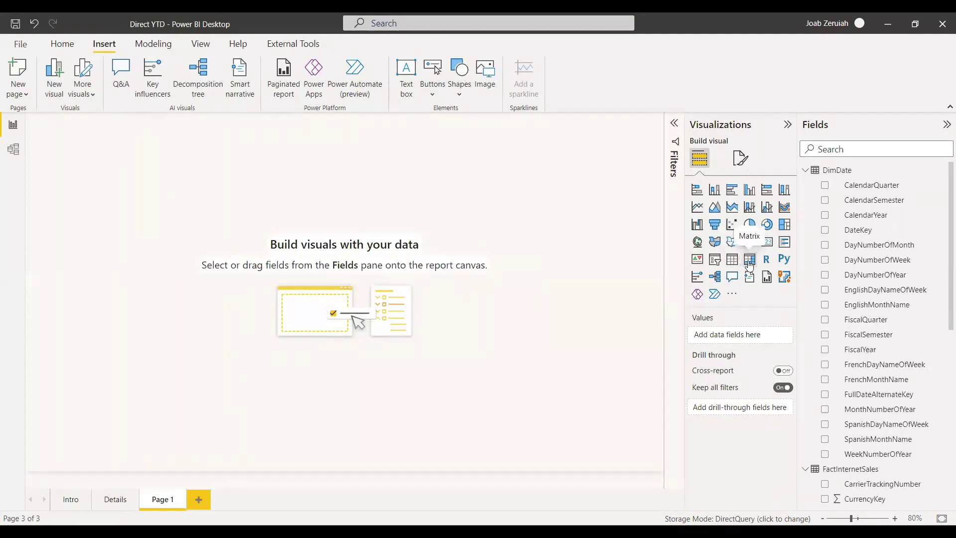
Step: Build an enlarged matrix with CalendarYear and EnglishMonthName rows and SalesAmount values
{"action": "left_click", "coordinate": [749, 260]}
{"action": "left_click_drag", "start_coordinate": [314, 306], "coordinate": [435, 397]}
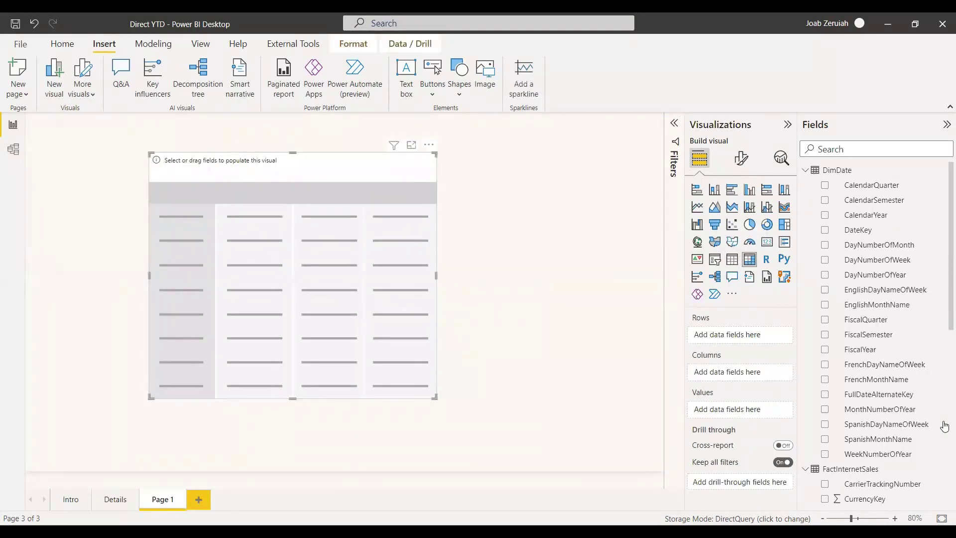
{"action": "left_click", "coordinate": [826, 215]}
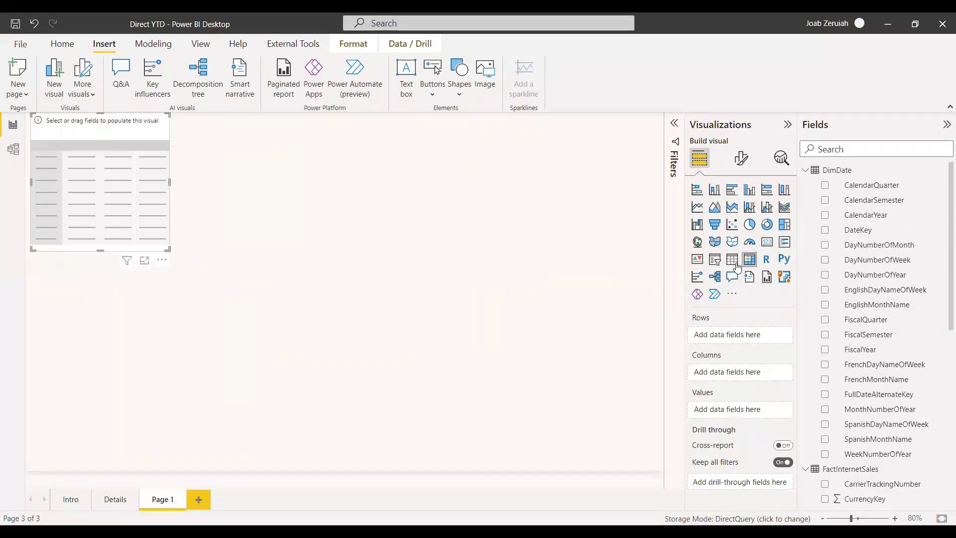
{"action": "left_click_drag", "start_coordinate": [828, 311], "coordinate": [758, 356]}
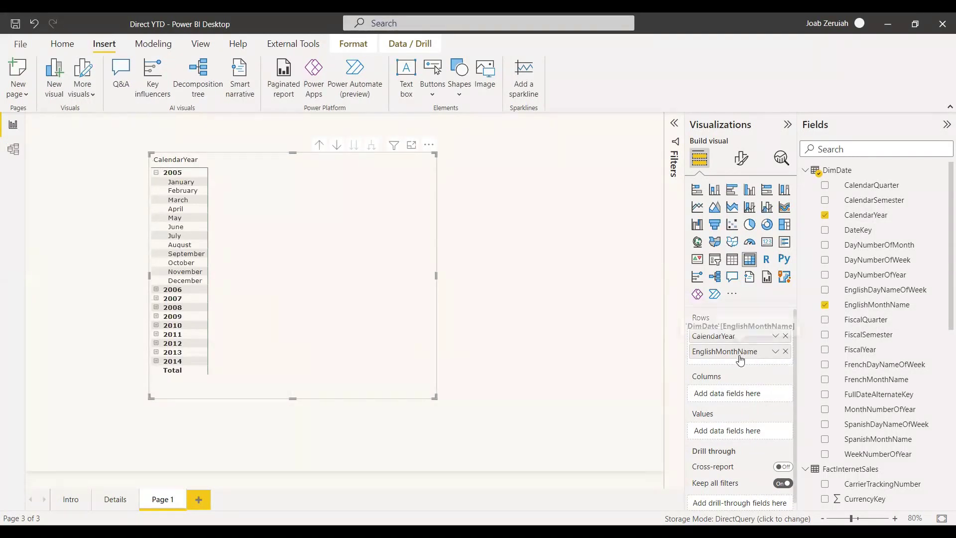
{"action": "scroll", "coordinate": [891, 443], "scroll_direction": "down", "scroll_amount": 10}
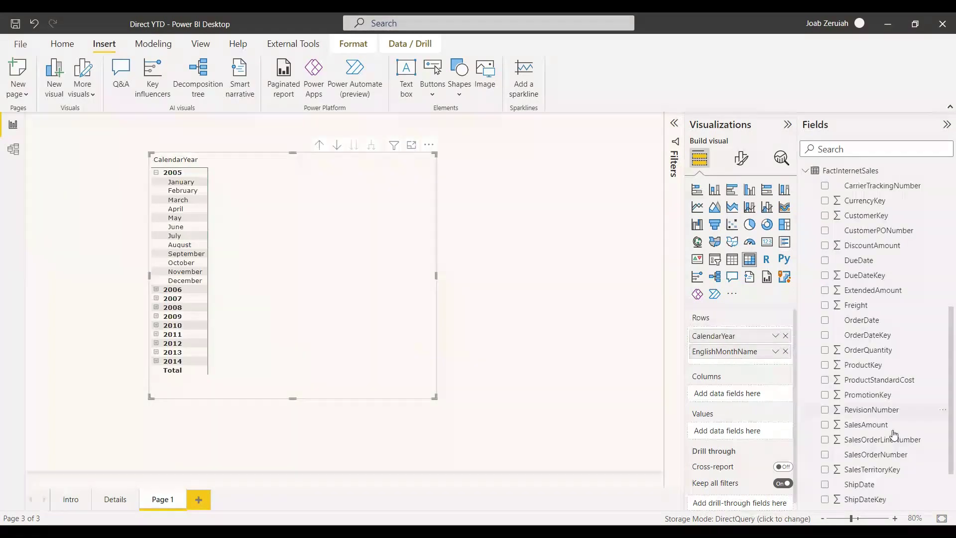
{"action": "left_click", "coordinate": [826, 414]}
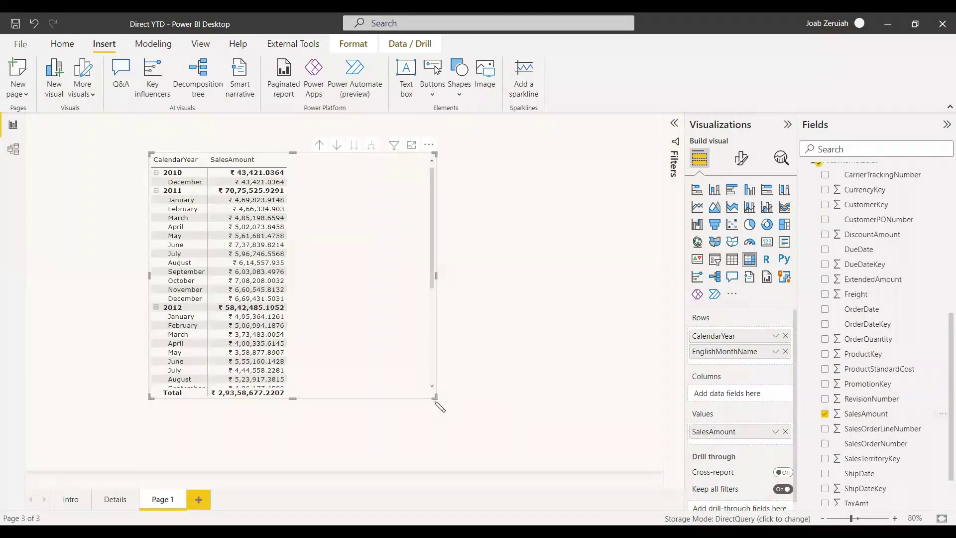
{"action": "left_click_drag", "start_coordinate": [434, 397], "coordinate": [448, 441]}
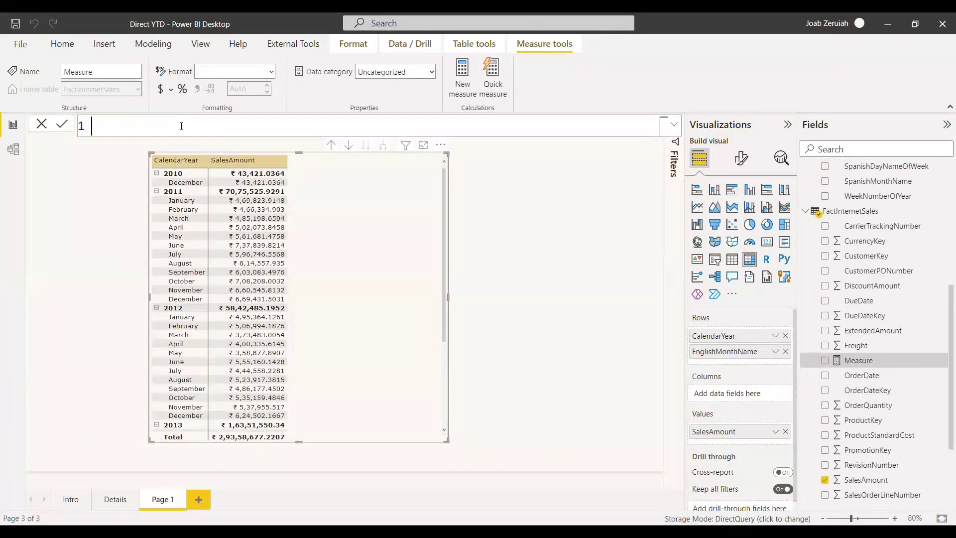
Step: Start the measure as Sales YTD = CALCULATE(SUM(FactInternetSales[SalesAmount]), FILTER(ALL(DimDate),
{"action": "type", "text": "Sales YTD = Cal"}
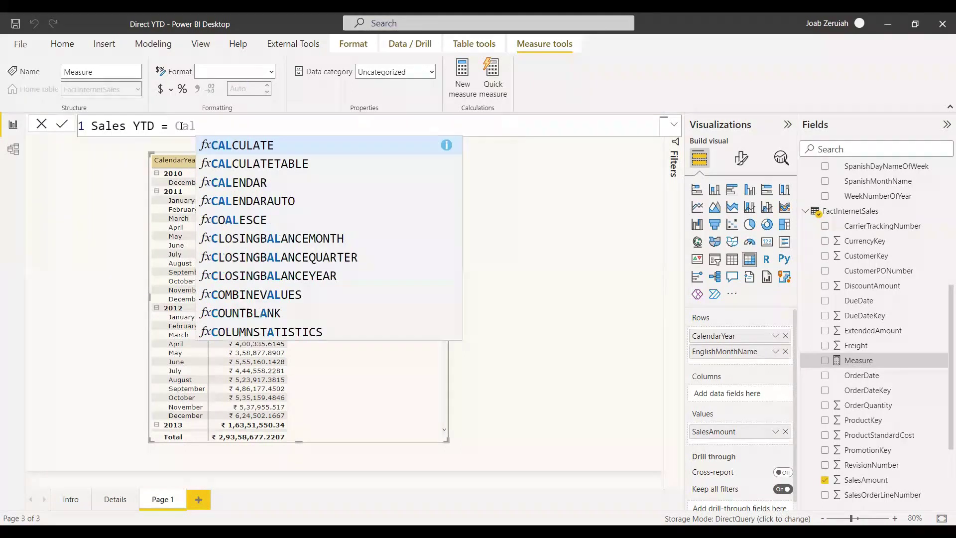
{"action": "key", "text": "Tab"}
{"action": "type", "text": "Sum"}
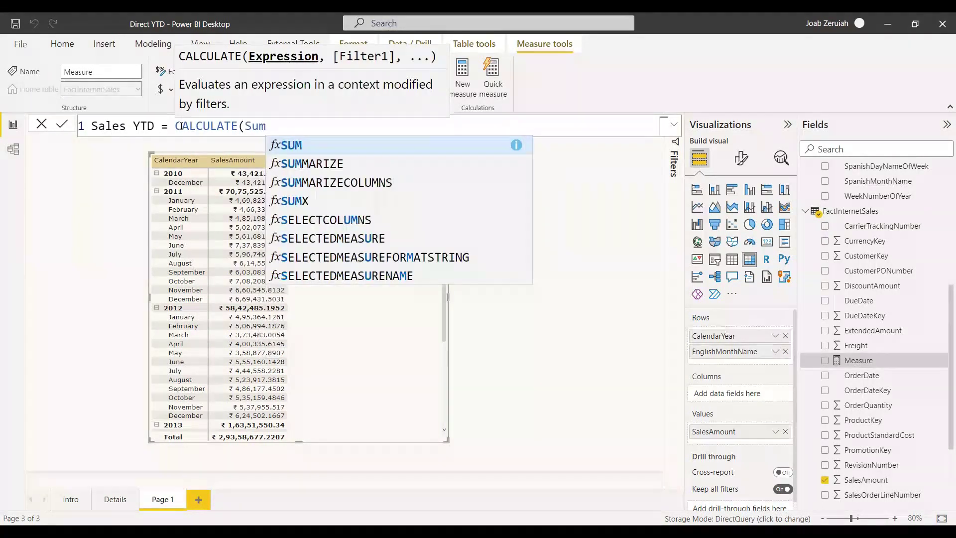
{"action": "key", "text": "Tab"}
{"action": "type", "text": "FactInternetSales[SalesAmount])"}
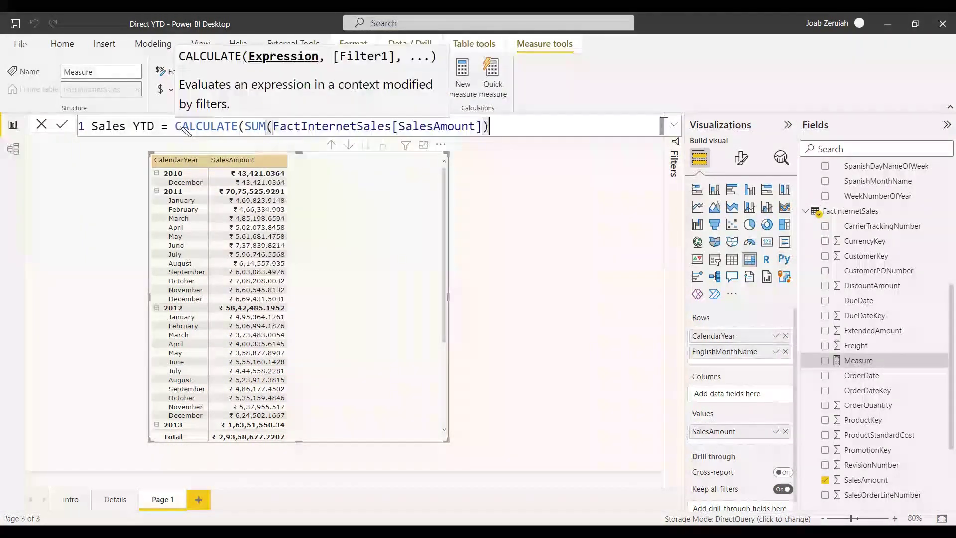
{"action": "type", "text": ","}
{"action": "key", "text": "shift+Return"}
{"action": "type", "text": "Fil"}
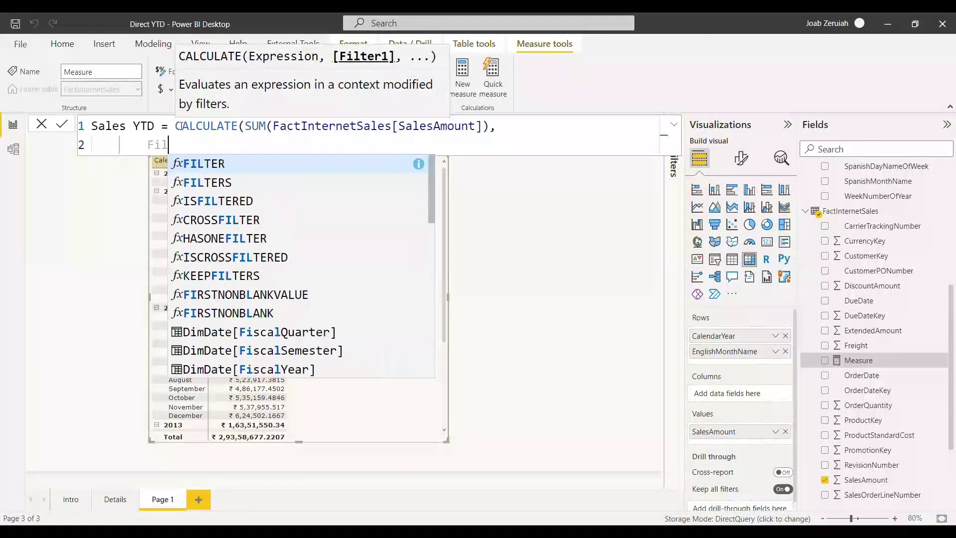
{"action": "key", "text": "Tab"}
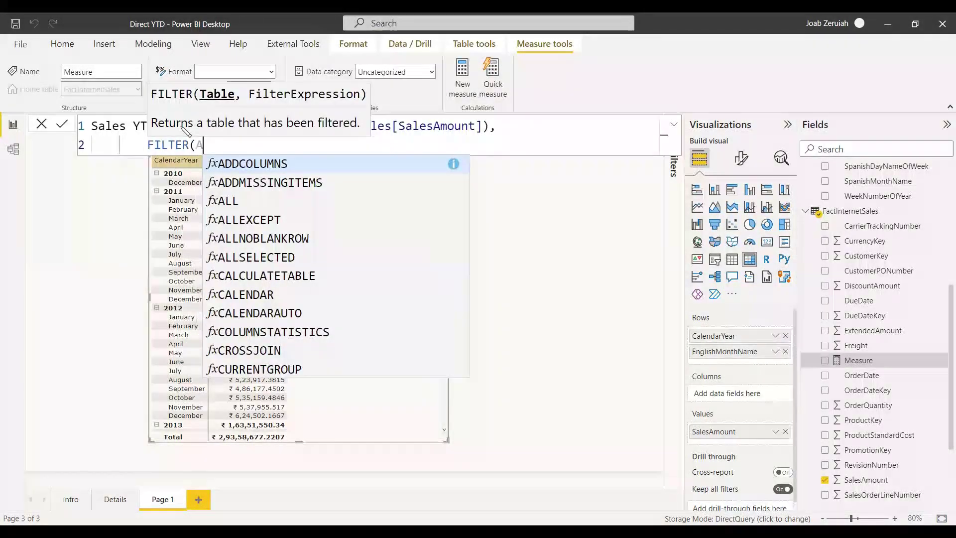
{"action": "type", "text": "ALL"}
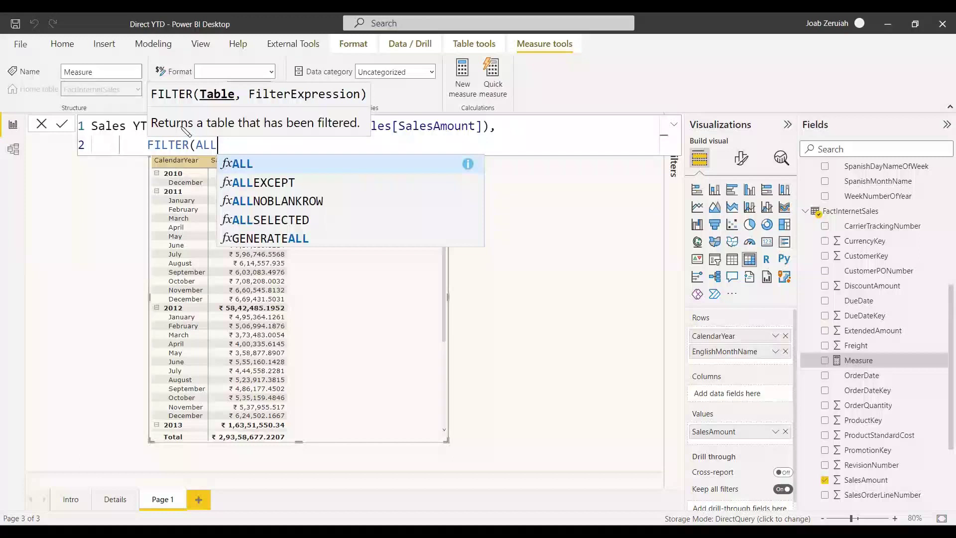
{"action": "type", "text": "(DimDate"}
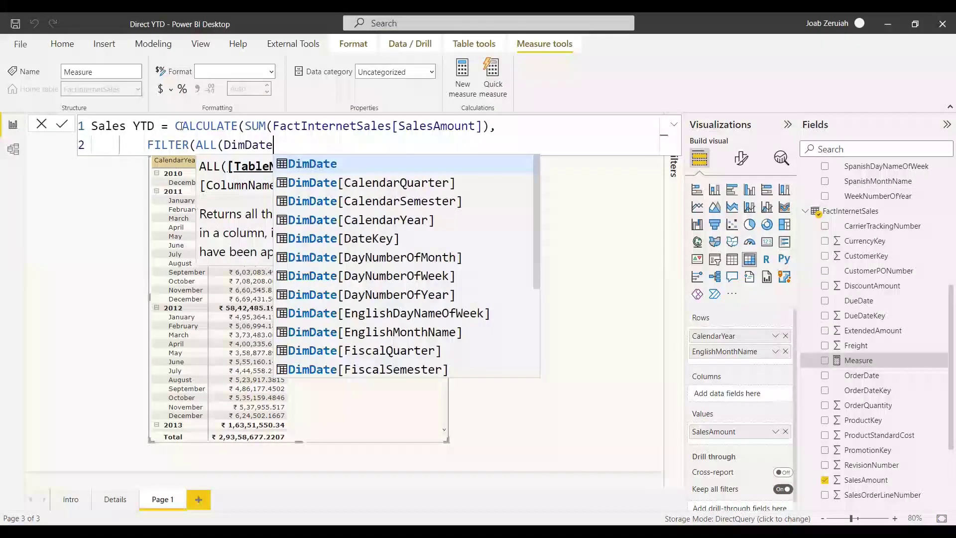
{"action": "type", "text": "),"}
Step: Add the filter condition DimDate[CalendarYear] = MAX(DimDate[CalendarYear]) &&
{"action": "key", "text": "shift+Return"}
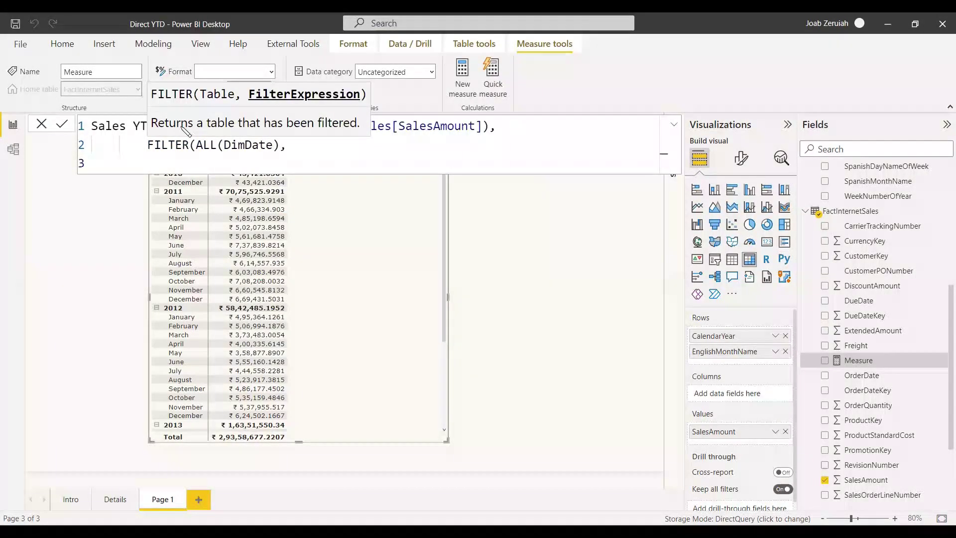
{"action": "type", "text": "DimDate"}
{"action": "key", "text": "Down"}
{"action": "key", "text": "Down"}
{"action": "key", "text": "Down"}
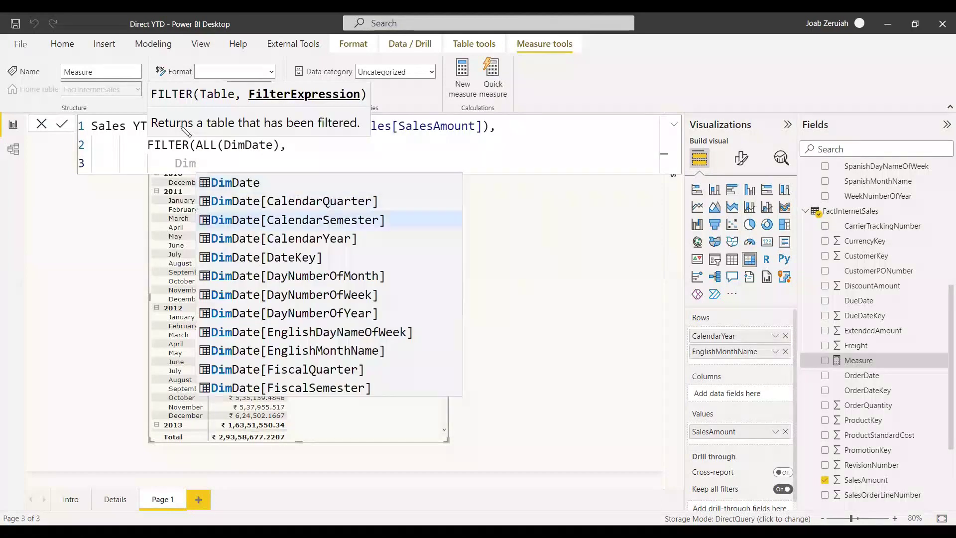
{"action": "key", "text": "Tab"}
{"action": "type", "text": "= MAX(DIM"}
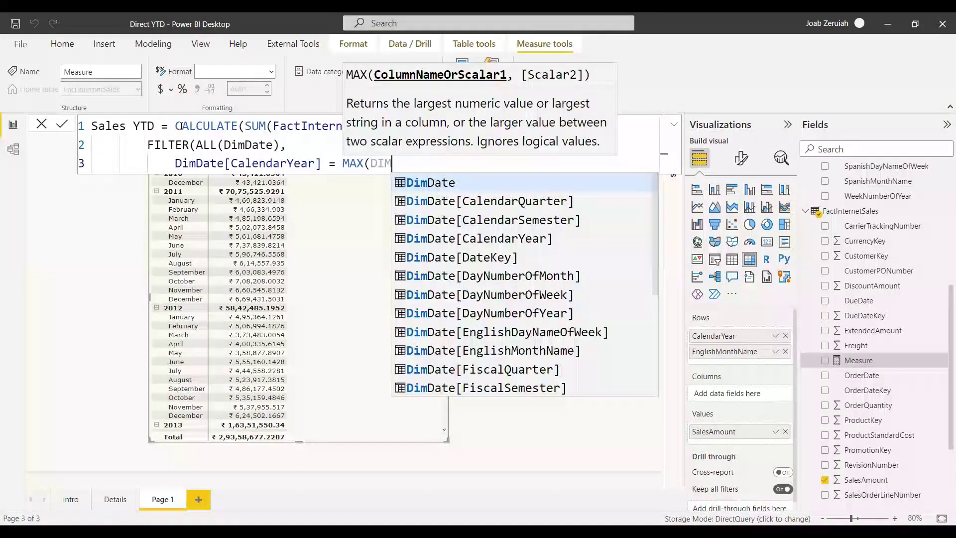
{"action": "key", "text": "Down"}
{"action": "key", "text": "Down"}
{"action": "key", "text": "Down"}
{"action": "key", "text": "Tab"}
{"action": "type", "text": ") &&"}
Step: Finish with DimDate[FullDateAlternateKey] <= MAX(DimDate[FullDateAlternateKey]) and close the parentheses
{"action": "key", "text": "Return"}
{"action": "type", "text": "DimDAte"}
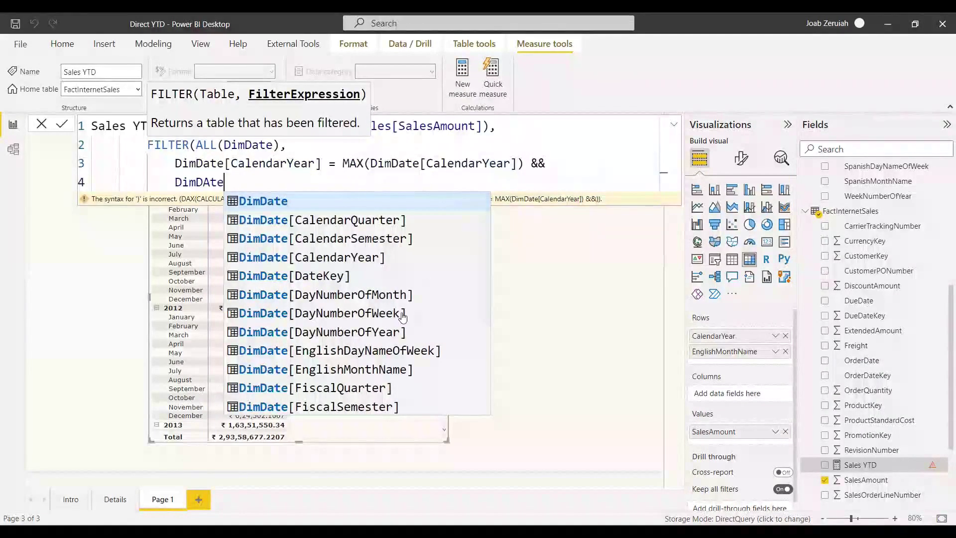
{"action": "scroll", "coordinate": [402, 317], "scroll_direction": "down", "scroll_amount": 2}
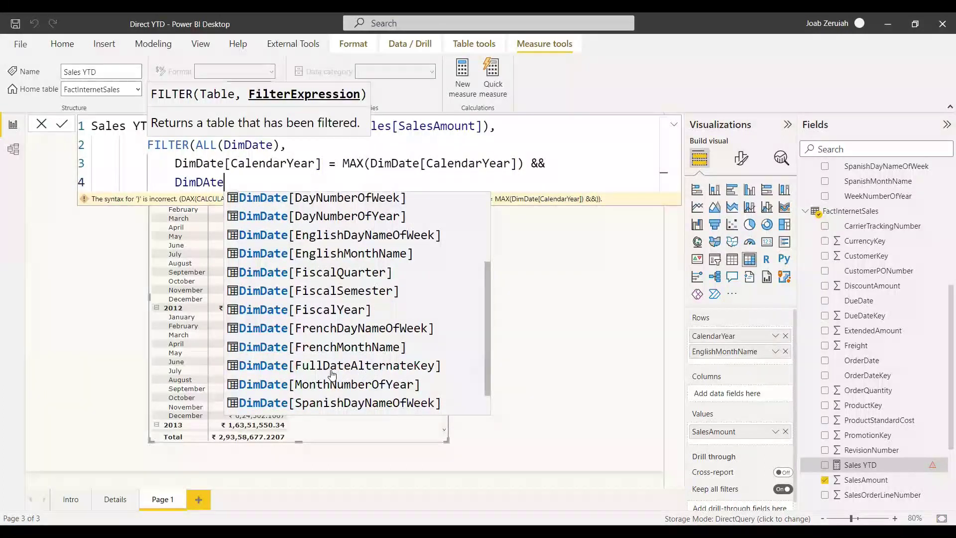
{"action": "left_click", "coordinate": [338, 371]}
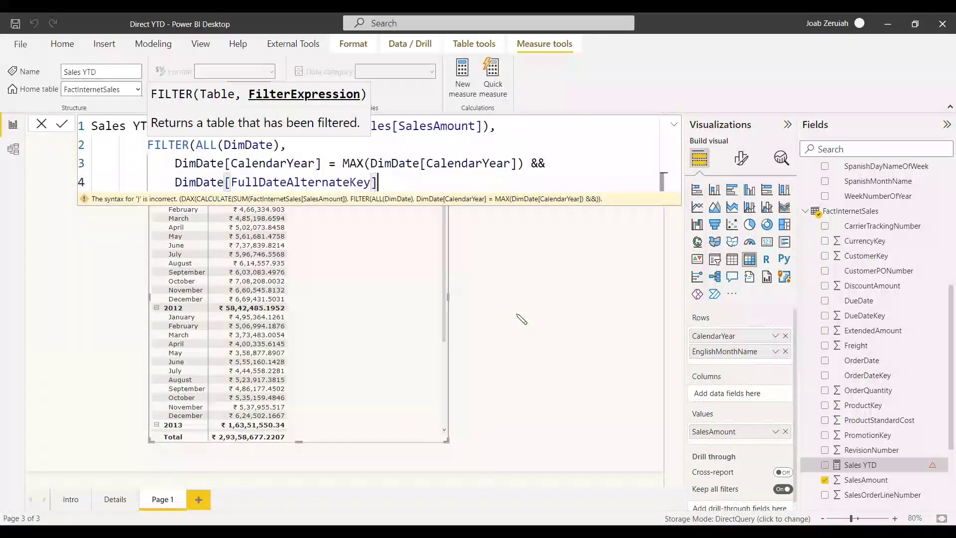
{"action": "type", "text": "<"}
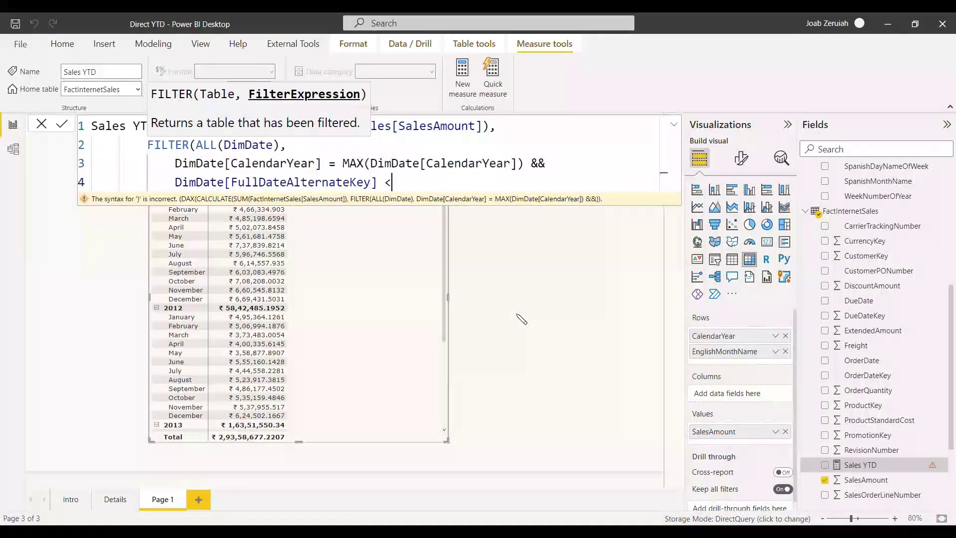
{"action": "type", "text": "= MAX(DimDate[Fu"}
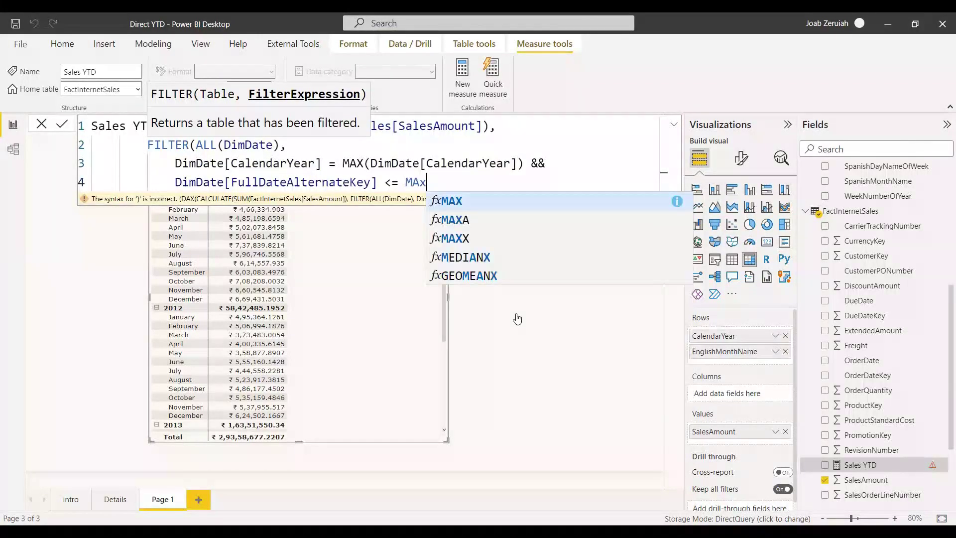
{"action": "type", "text": "ll"}
{"action": "key", "text": "Tab"}
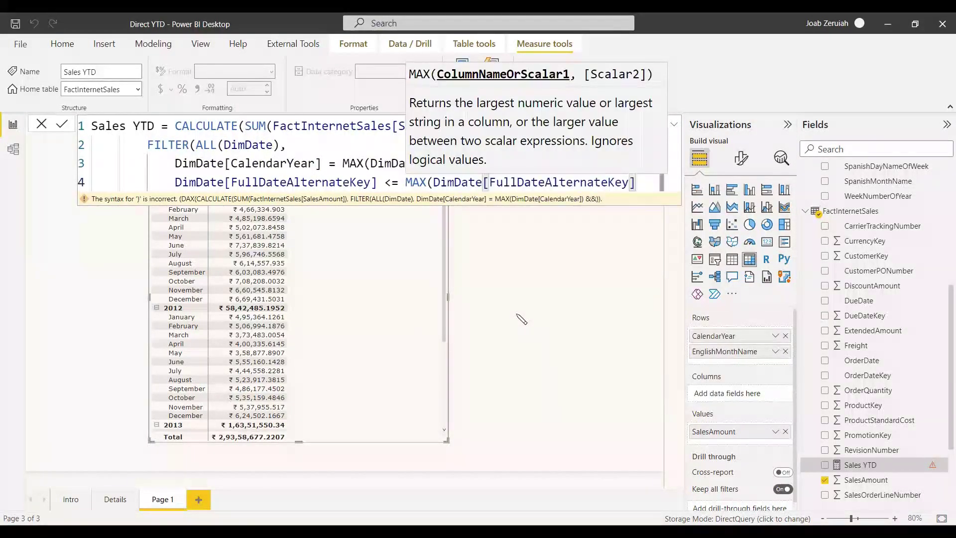
{"action": "type", "text": ")))"}
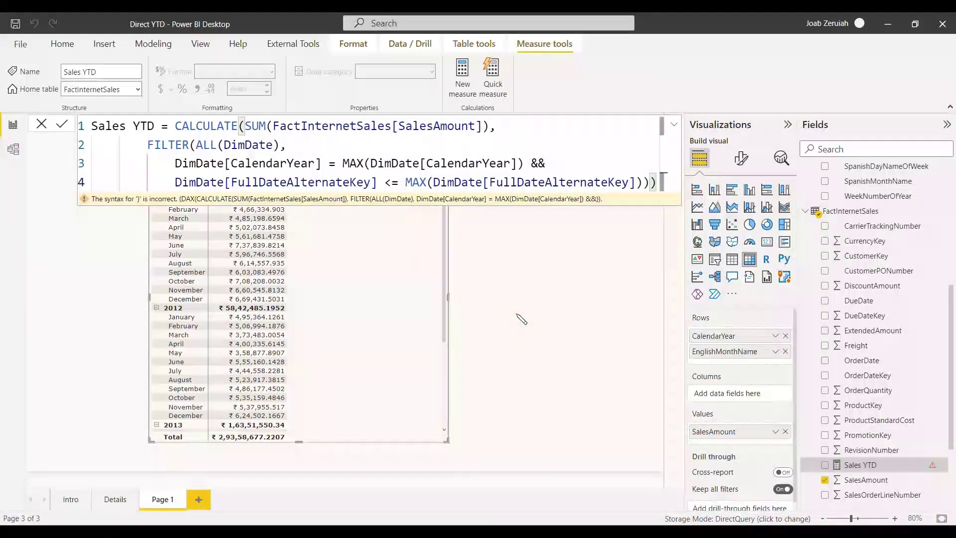
Step: Commit Sales YTD and scroll the matrix to check it accumulates monthly and resets yearly
{"action": "key", "text": "Return"}
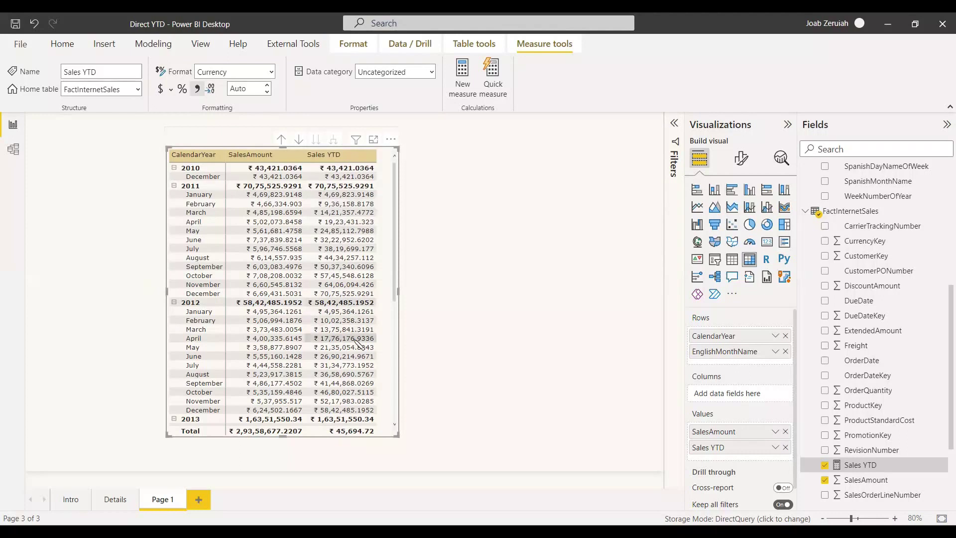
{"action": "scroll", "coordinate": [359, 336], "scroll_direction": "down", "scroll_amount": 3}
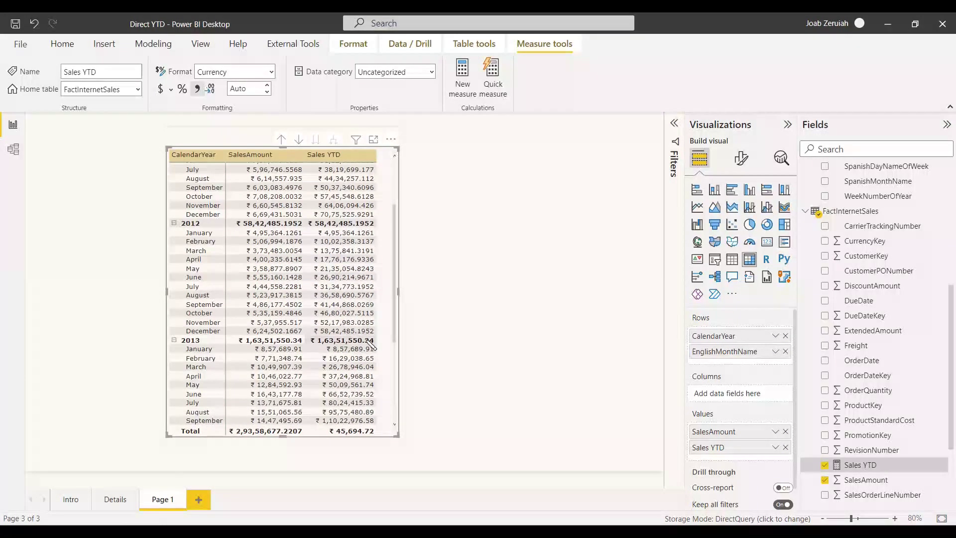
{"action": "scroll", "coordinate": [349, 340], "scroll_direction": "down", "scroll_amount": 5}
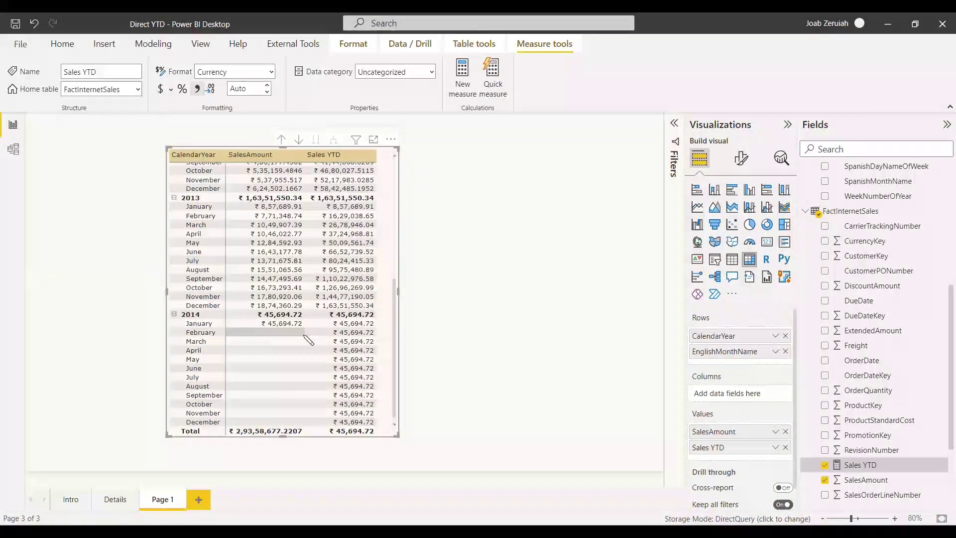
{"action": "scroll", "coordinate": [371, 344], "scroll_direction": "up", "scroll_amount": 8}
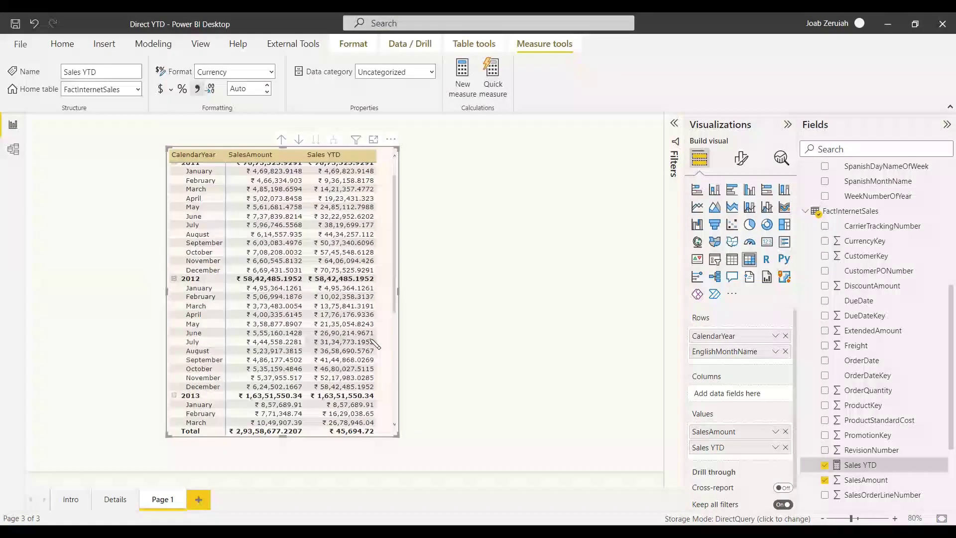
{"action": "scroll", "coordinate": [378, 359], "scroll_direction": "down", "scroll_amount": 7}
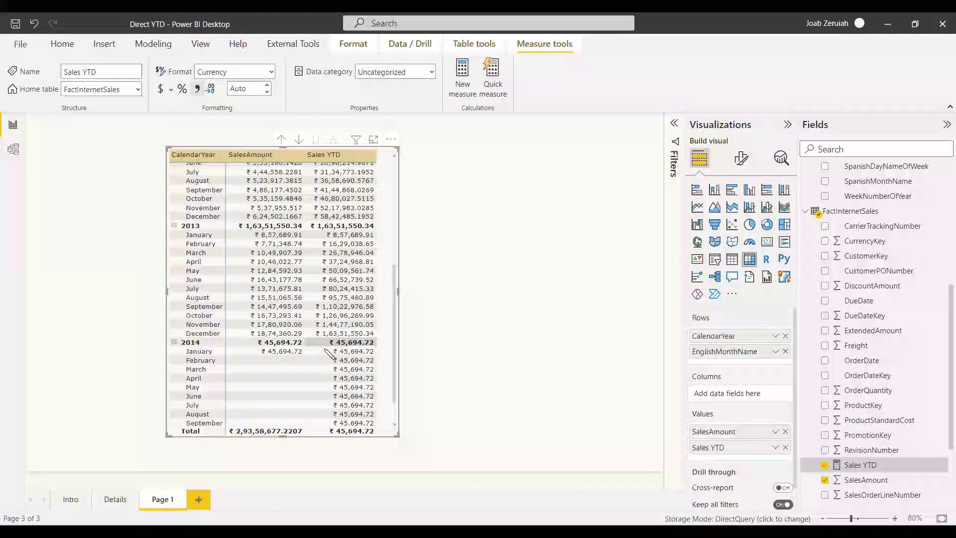
{"action": "scroll", "coordinate": [366, 374], "scroll_direction": "up", "scroll_amount": 7}
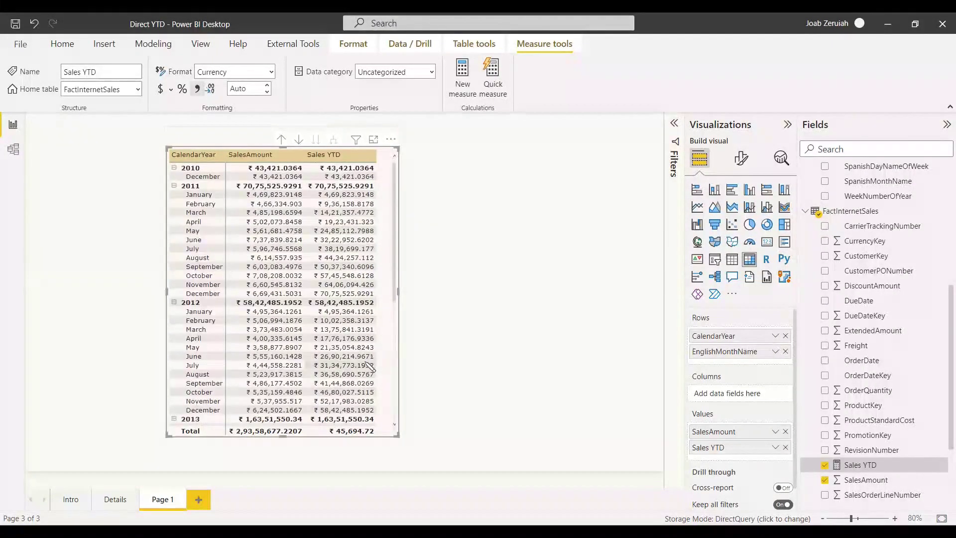
{"action": "left_click", "coordinate": [396, 379]}
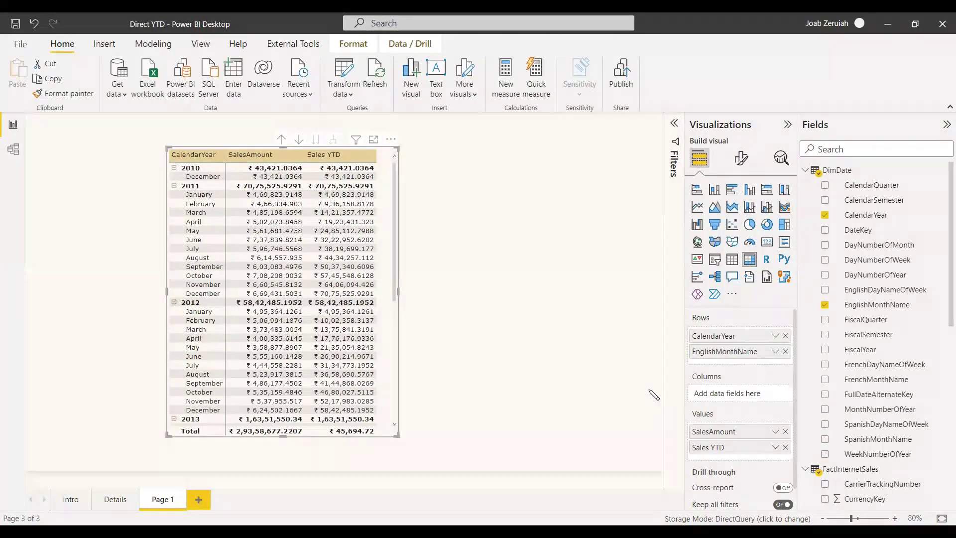